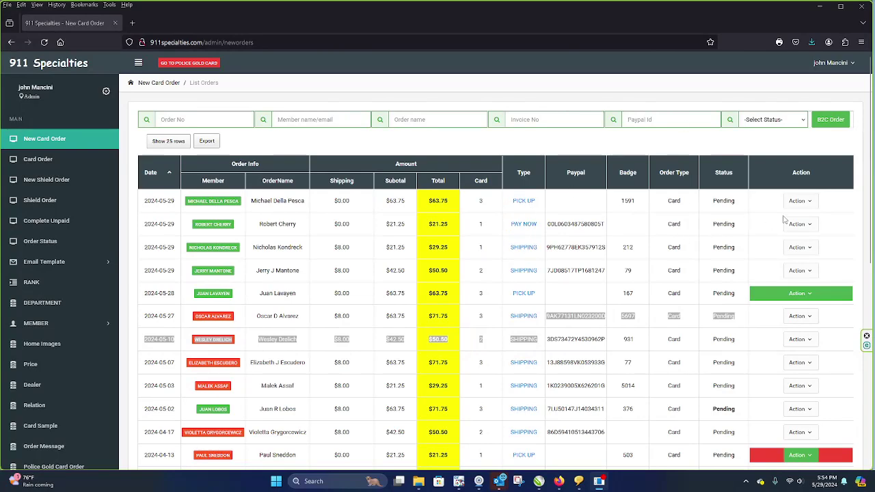
Download the order files for the first three card orders.
{"action": "left_click", "coordinate": [809, 207]}
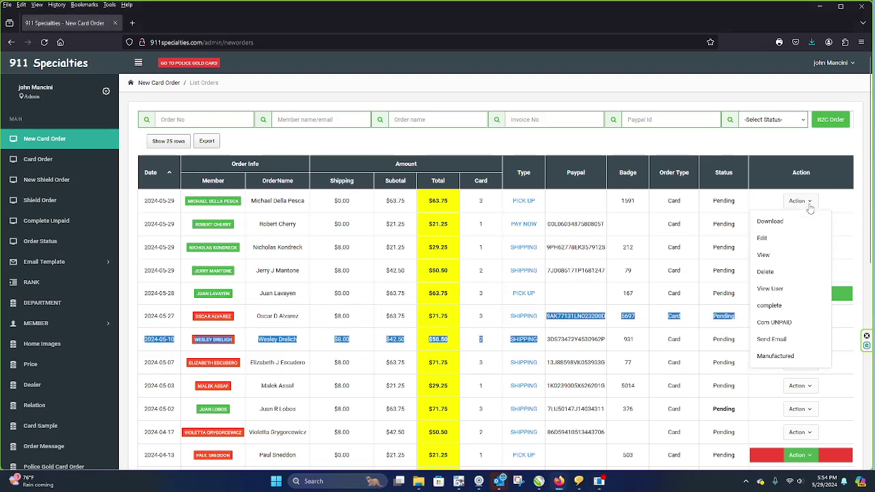
{"action": "left_click", "coordinate": [773, 221]}
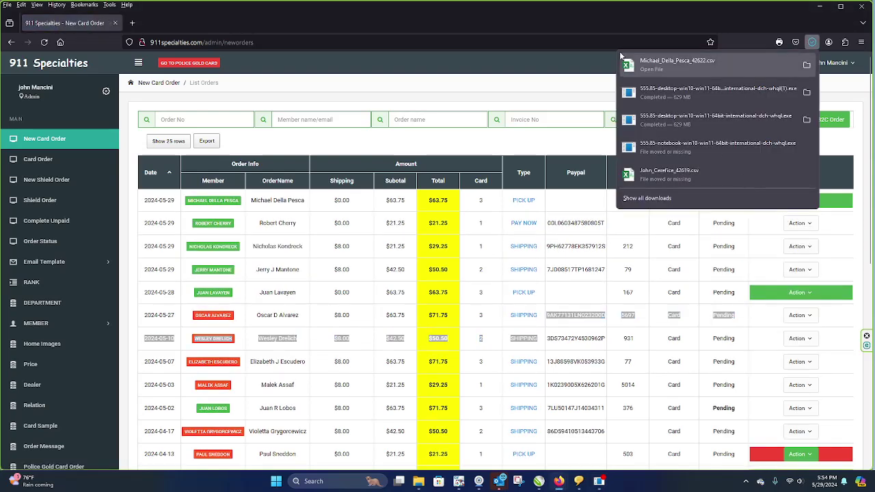
{"action": "left_click", "coordinate": [805, 225]}
{"action": "left_click", "coordinate": [785, 246]}
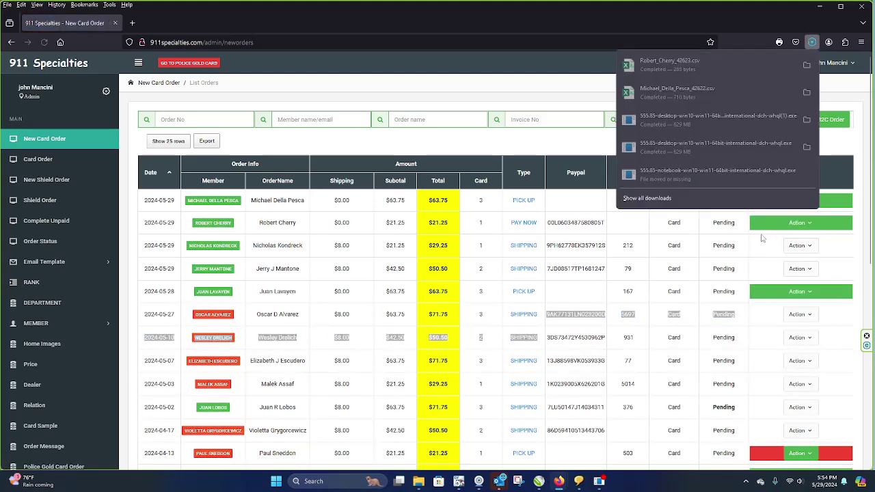
{"action": "left_click", "coordinate": [809, 249]}
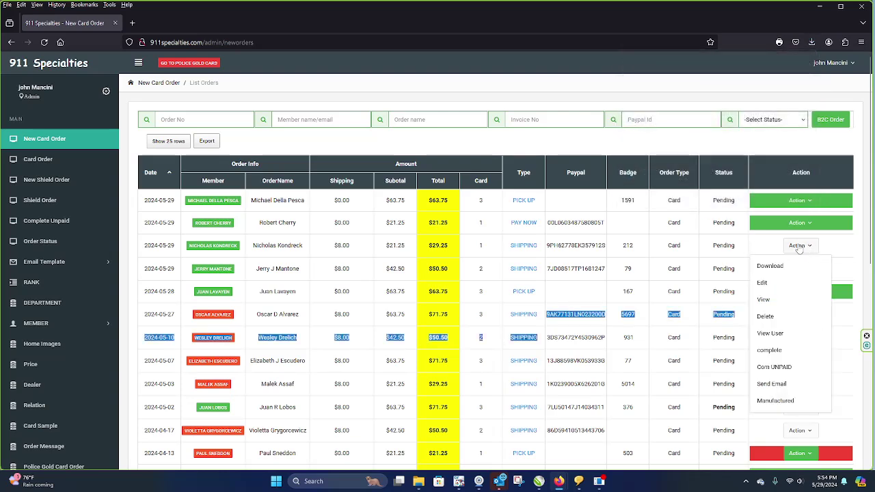
{"action": "left_click", "coordinate": [778, 267]}
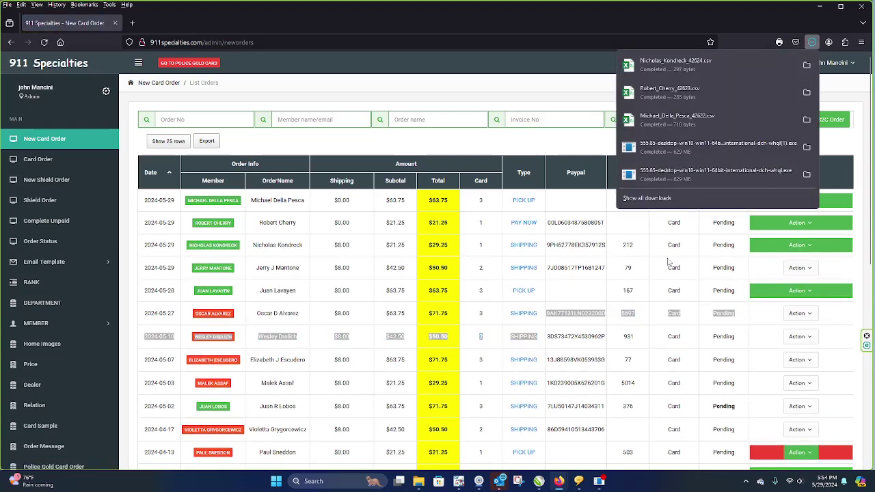
Download the fourth and fifth order files, then open actions for the 2024-05-02 shipping order.
{"action": "left_click", "coordinate": [810, 270]}
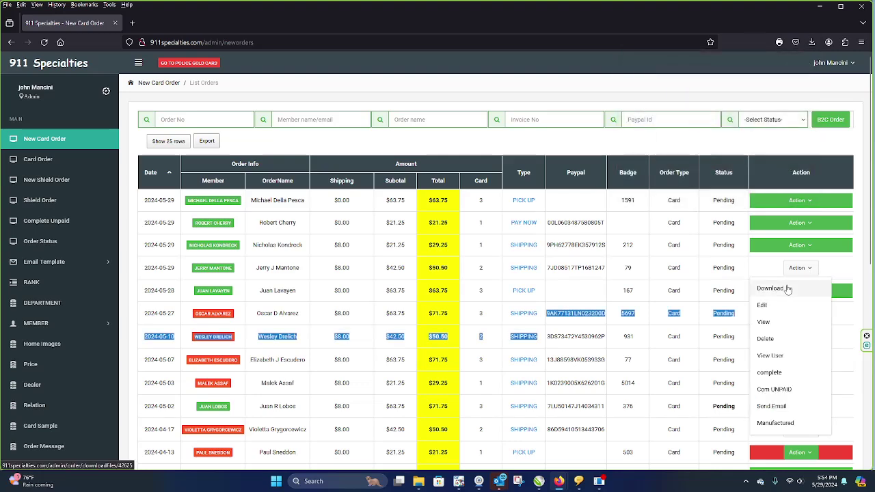
{"action": "left_click", "coordinate": [784, 288]}
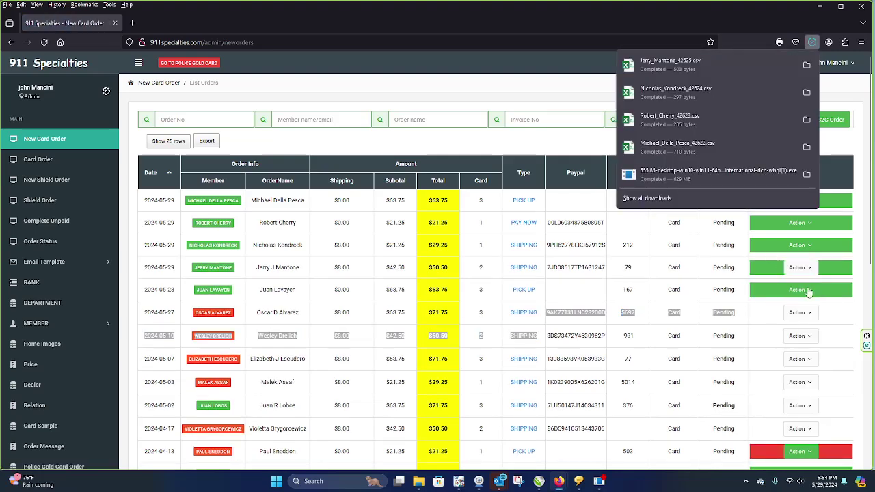
{"action": "left_click", "coordinate": [800, 289]}
{"action": "left_click", "coordinate": [771, 310]}
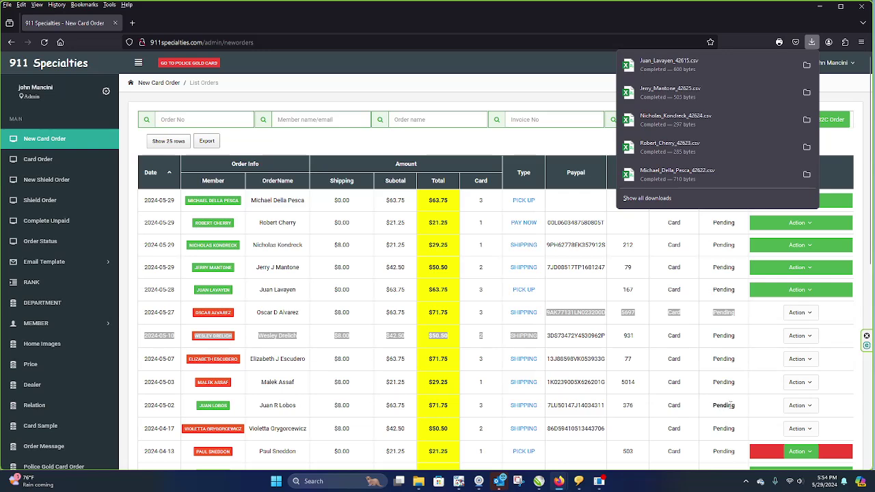
{"action": "left_click", "coordinate": [793, 409]}
{"action": "left_click", "coordinate": [793, 409]}
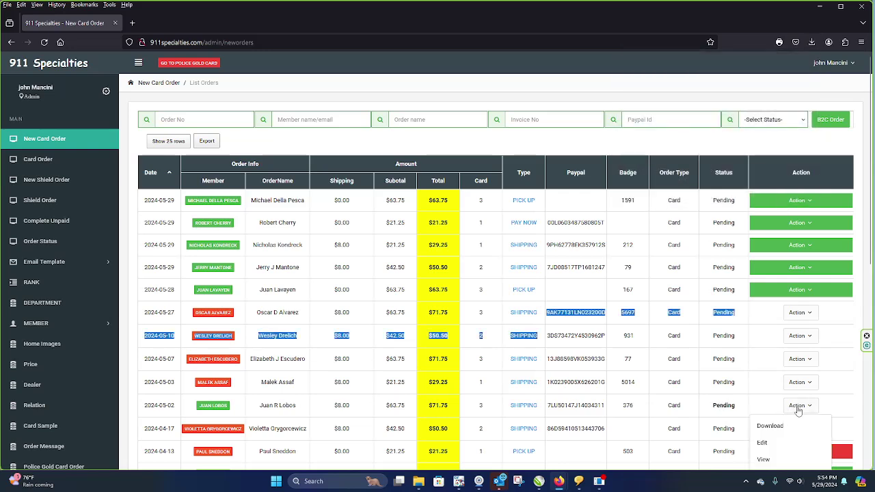
View the 2024-05-02 order's details, return to the card order list, then switch to Work Files.
{"action": "left_click", "coordinate": [763, 461]}
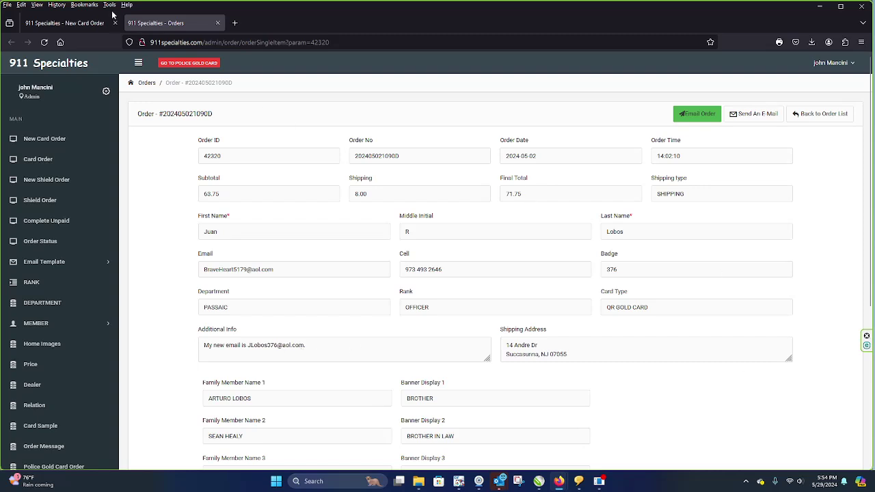
{"action": "left_click", "coordinate": [69, 23]}
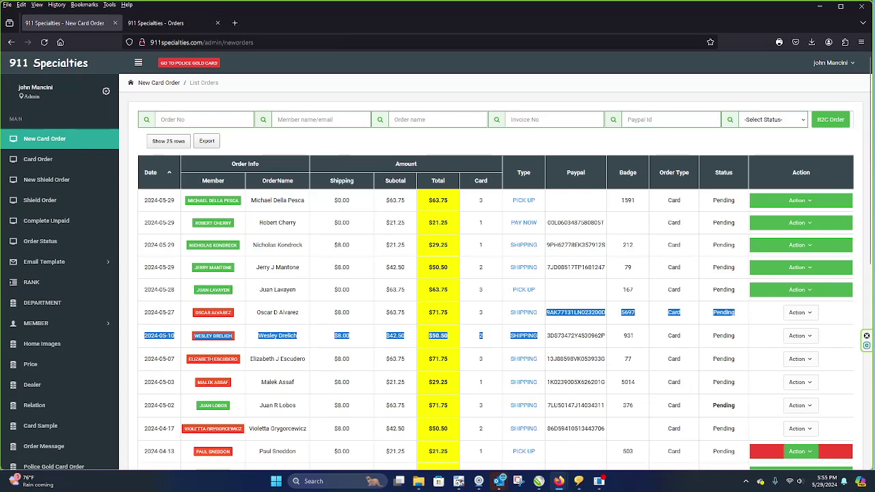
{"action": "key", "text": "alt+Tab"}
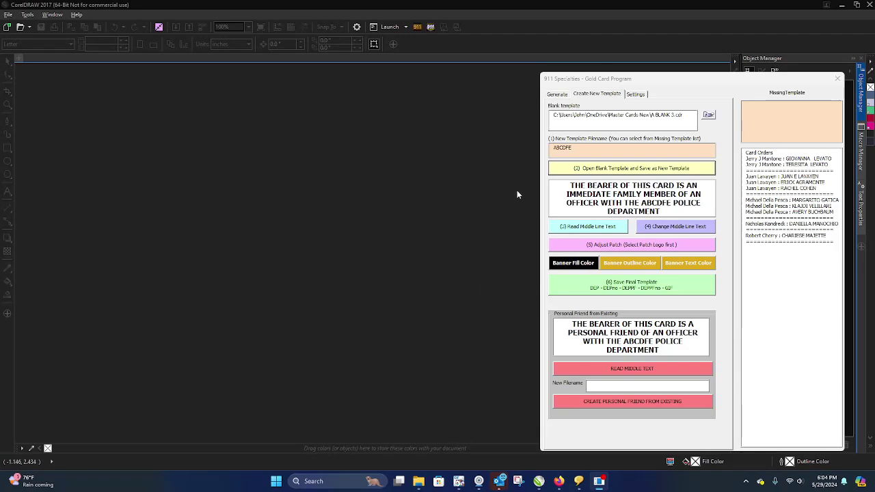
Name the new template file MIKE and open the blank template saved under that name.
{"action": "left_click_drag", "start_coordinate": [581, 149], "coordinate": [501, 150]}
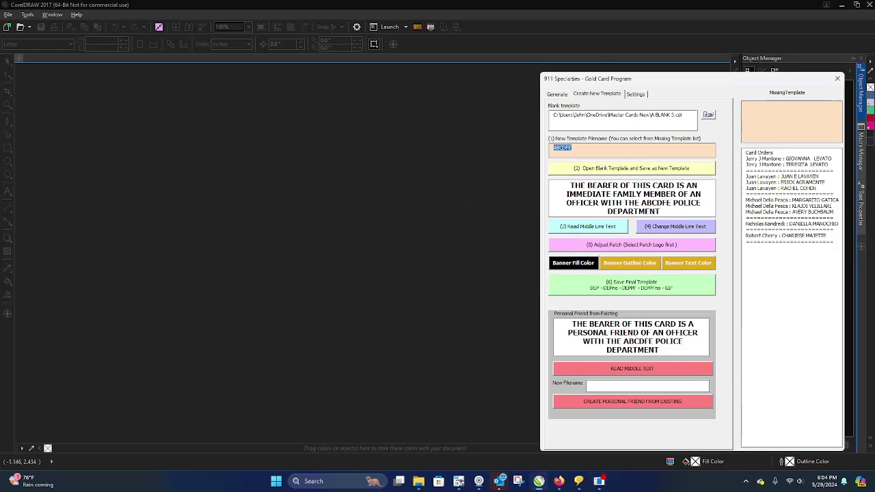
{"action": "type", "text": "MIKE"}
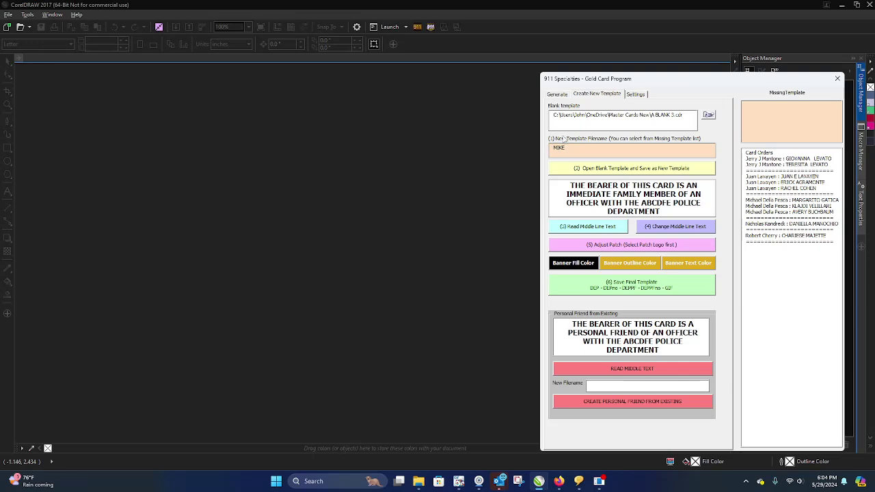
{"action": "left_click", "coordinate": [597, 171]}
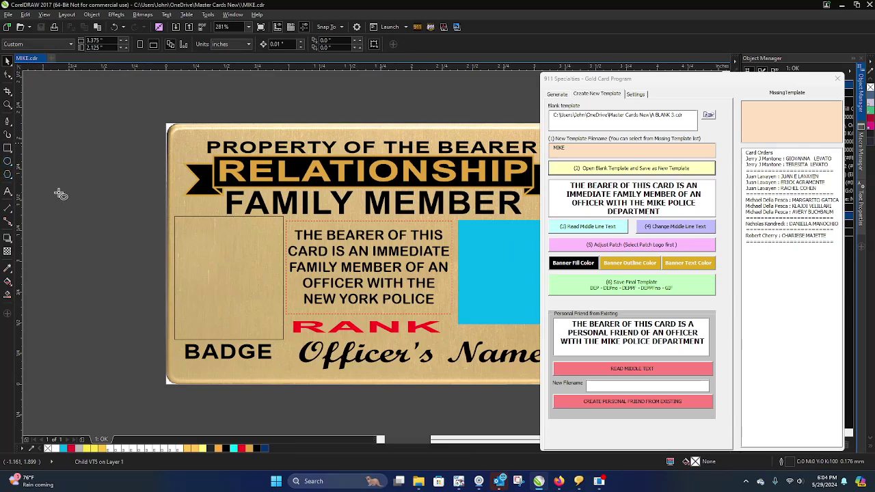
Draw a green oval, set the middle text to MIKE POLICE DEPARTMENT, and fit the oval into the patch.
{"action": "left_click_drag", "start_coordinate": [57, 140], "coordinate": [125, 260]}
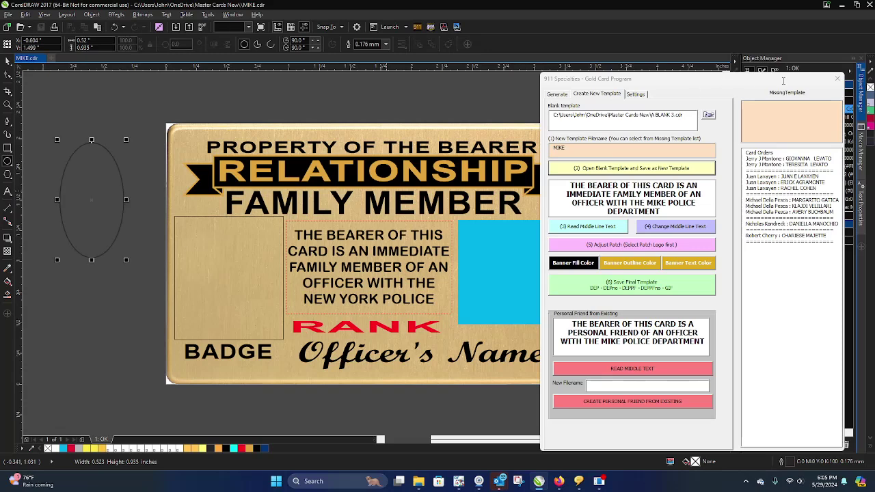
{"action": "left_click", "coordinate": [868, 112]}
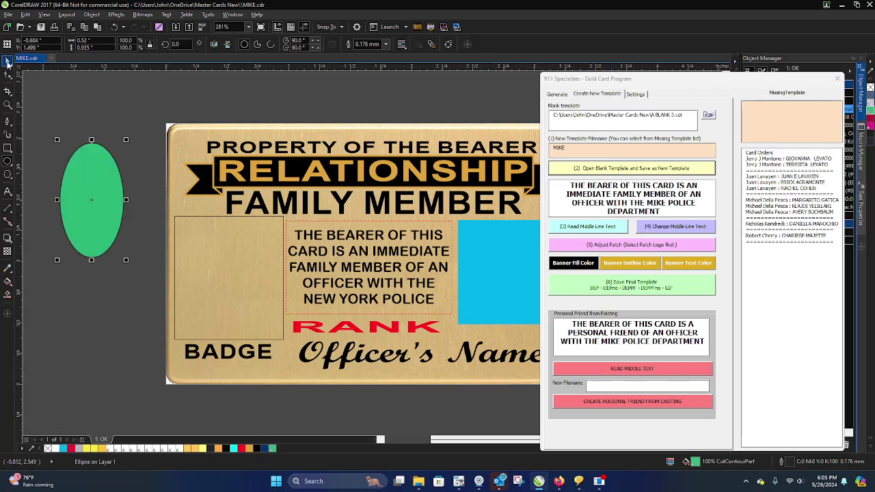
{"action": "left_click", "coordinate": [8, 62]}
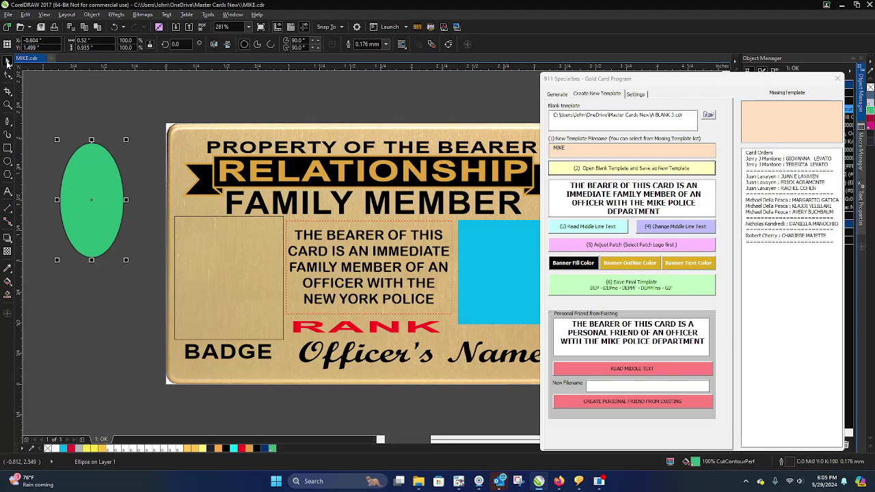
{"action": "left_click", "coordinate": [668, 229]}
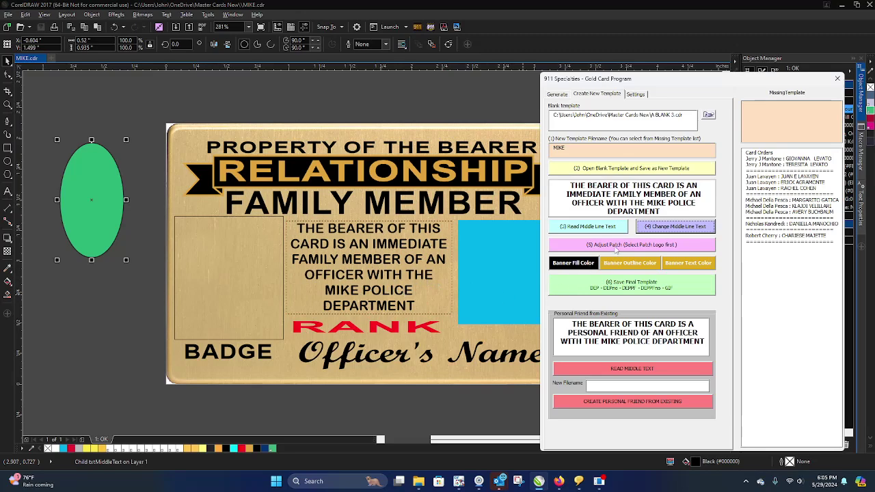
{"action": "left_click", "coordinate": [616, 245]}
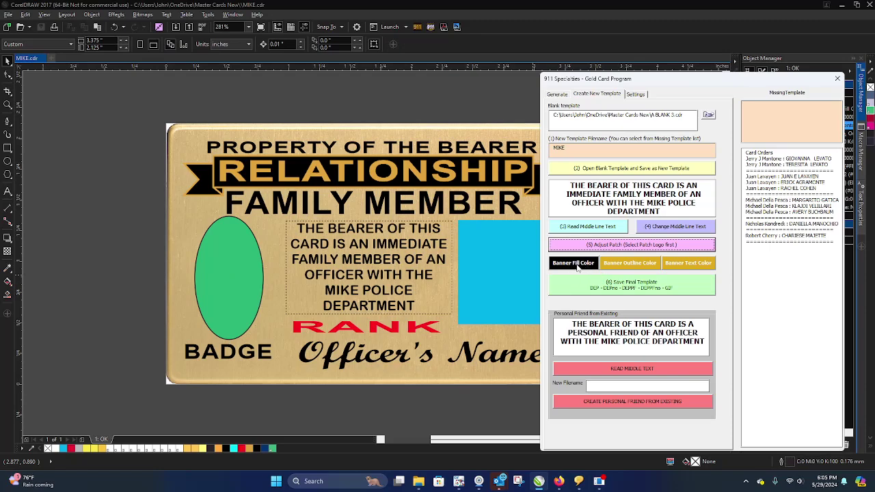
Give the banner a sampled grey fill and a black outline taken from the card text.
{"action": "left_click", "coordinate": [578, 268]}
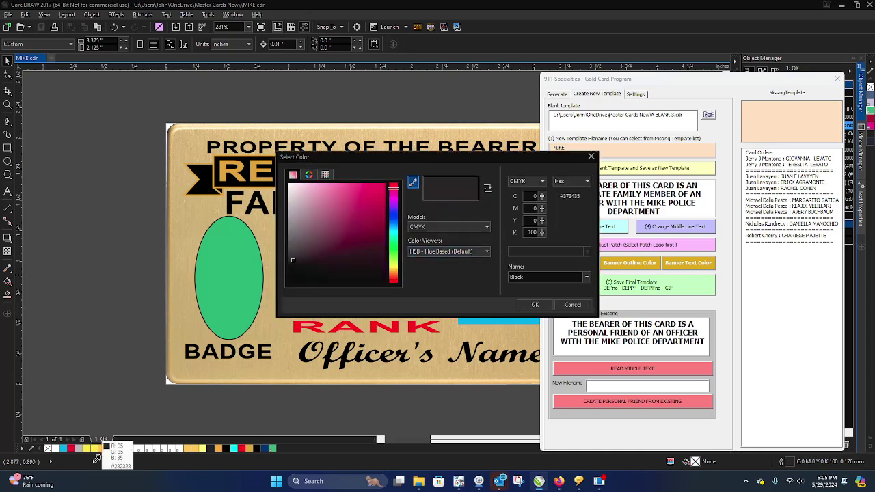
{"action": "left_click", "coordinate": [83, 444]}
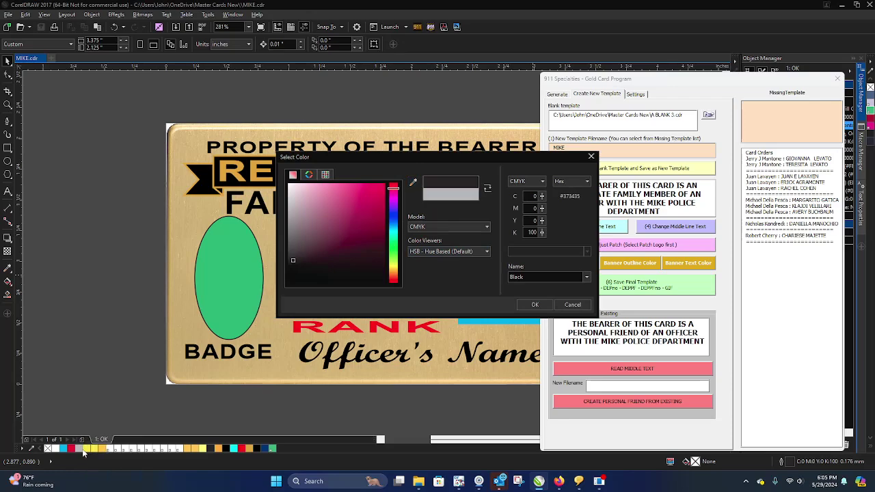
{"action": "left_click", "coordinate": [536, 305]}
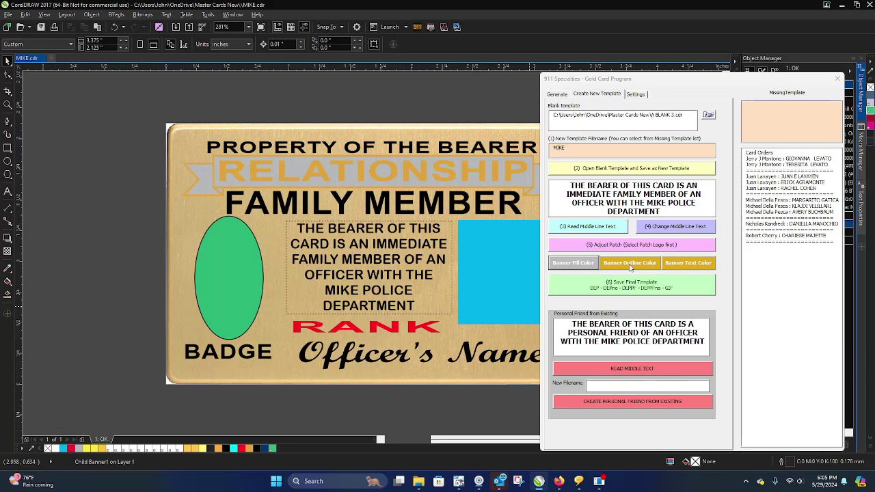
{"action": "left_click", "coordinate": [631, 265]}
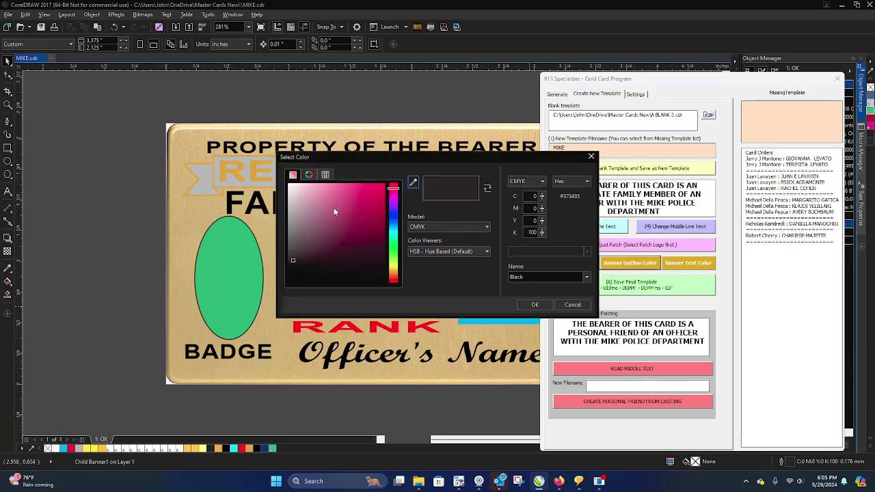
{"action": "left_click", "coordinate": [413, 183]}
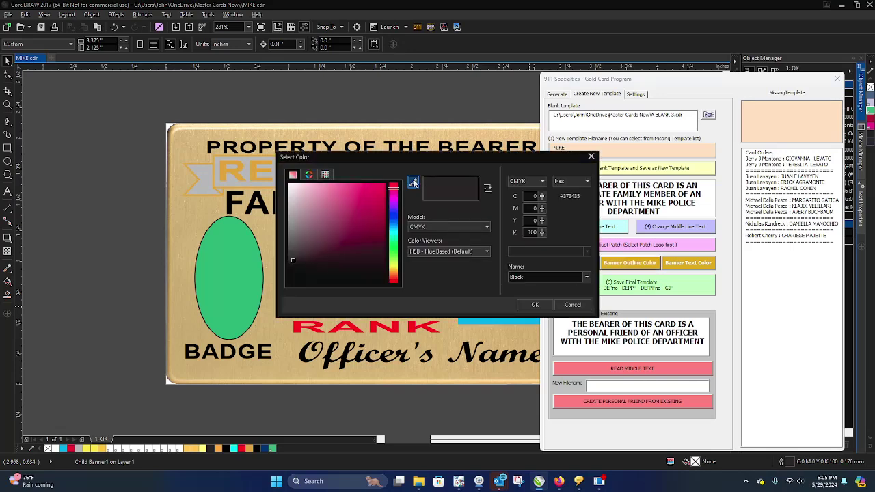
{"action": "left_click", "coordinate": [262, 151]}
{"action": "left_click", "coordinate": [534, 305]}
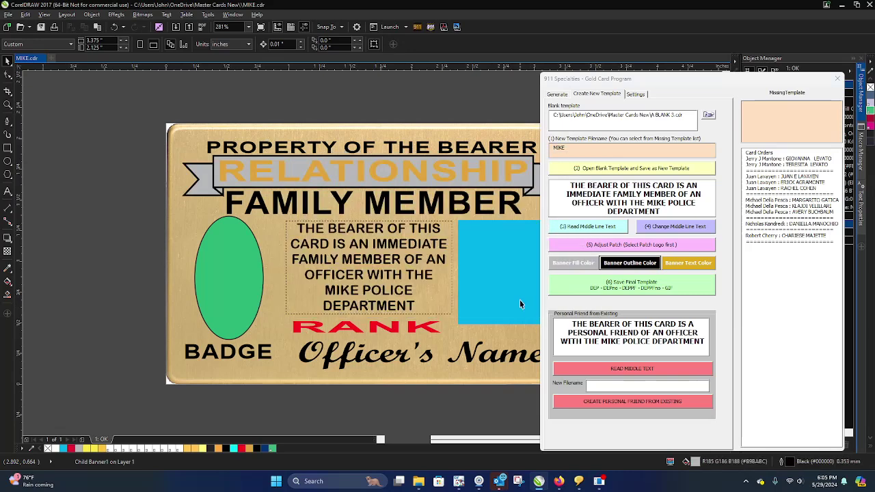
Make the RELATIONSHIP banner text cyan.
{"action": "left_click", "coordinate": [683, 268]}
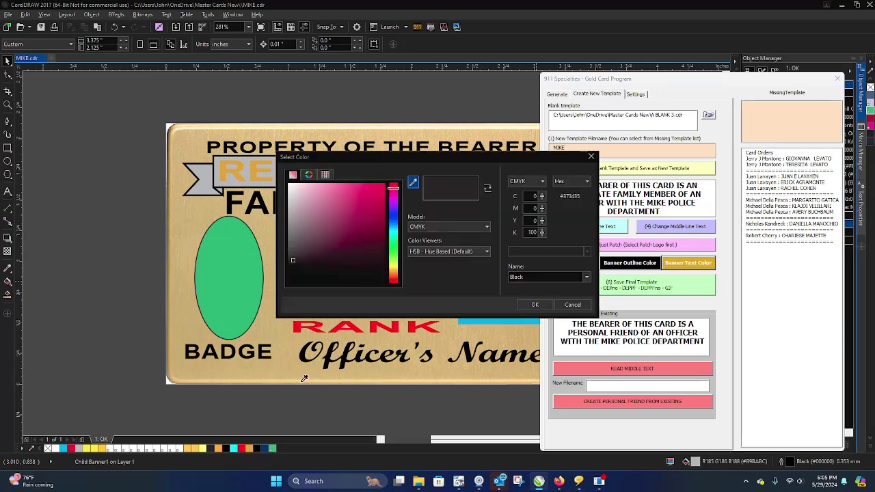
{"action": "left_click", "coordinate": [235, 448]}
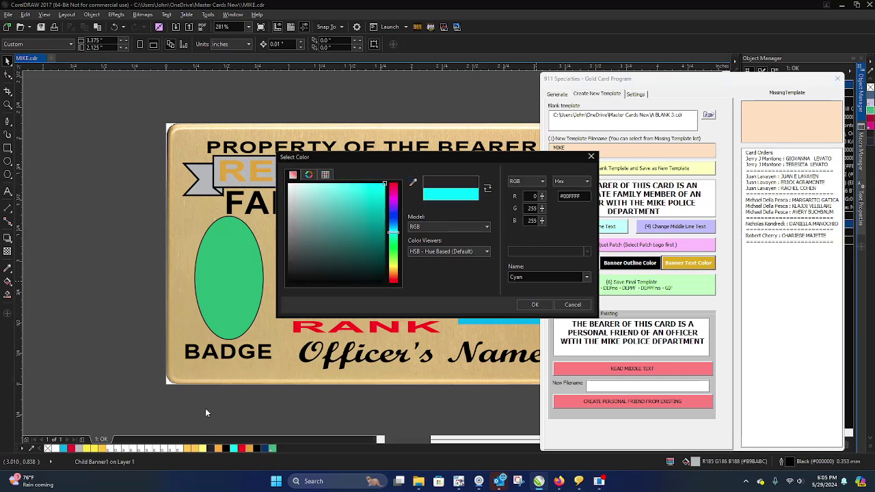
{"action": "left_click", "coordinate": [536, 304]}
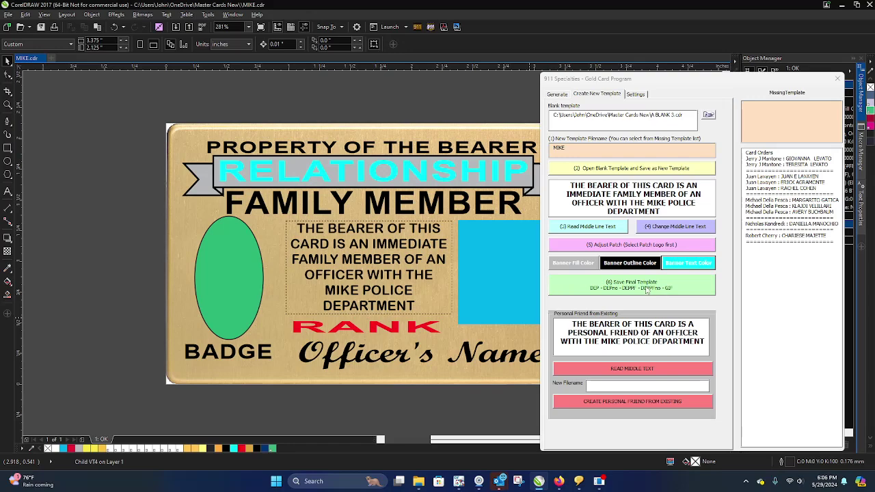
Save the finished MIKE card with the Save Final Template button.
{"action": "left_click", "coordinate": [638, 289]}
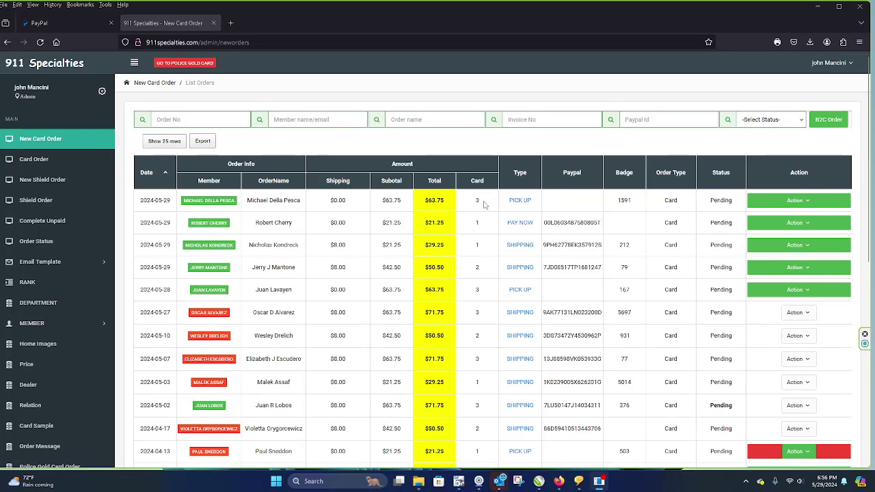
Email the top pickup order's customer the Pick up ready template through Outlook from the sales account.
{"action": "left_click", "coordinate": [807, 202]}
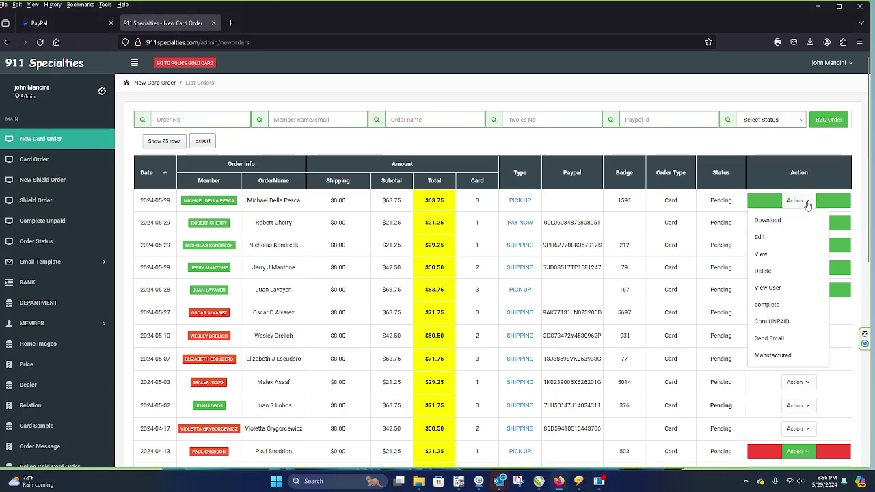
{"action": "left_click", "coordinate": [769, 338]}
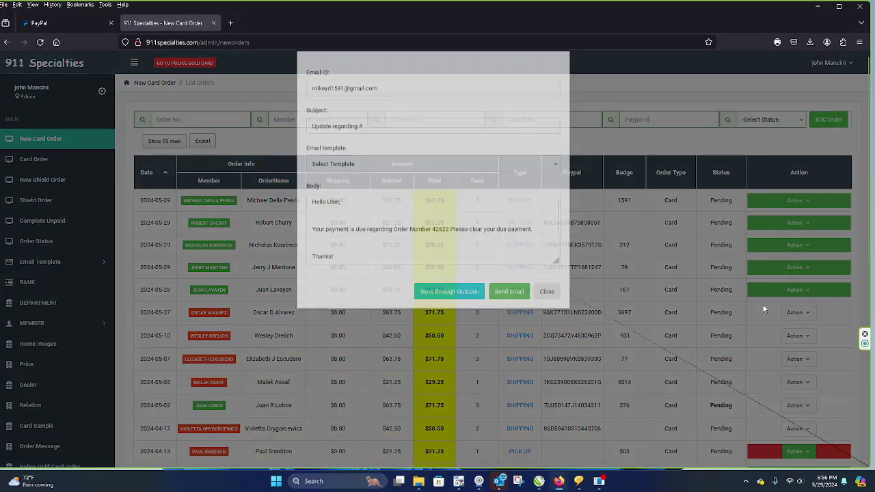
{"action": "left_click", "coordinate": [352, 201]}
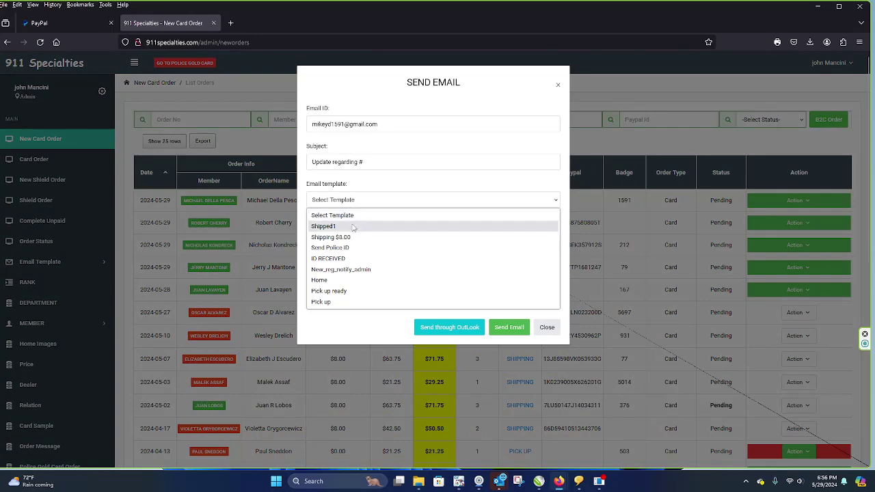
{"action": "left_click", "coordinate": [344, 292]}
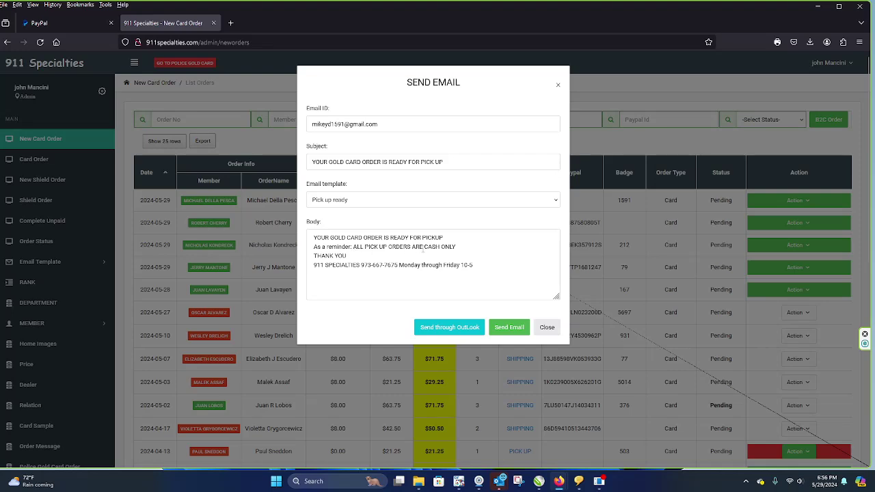
{"action": "left_click", "coordinate": [463, 331]}
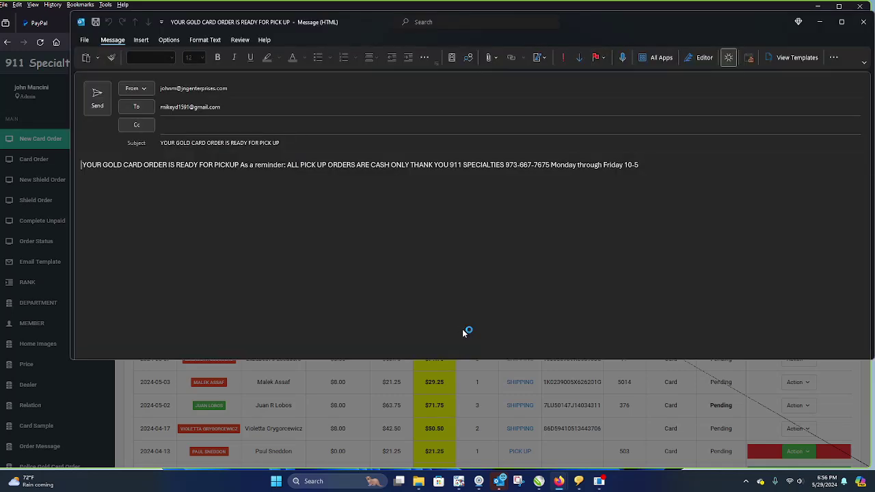
{"action": "left_click", "coordinate": [139, 90]}
{"action": "left_click", "coordinate": [150, 112]}
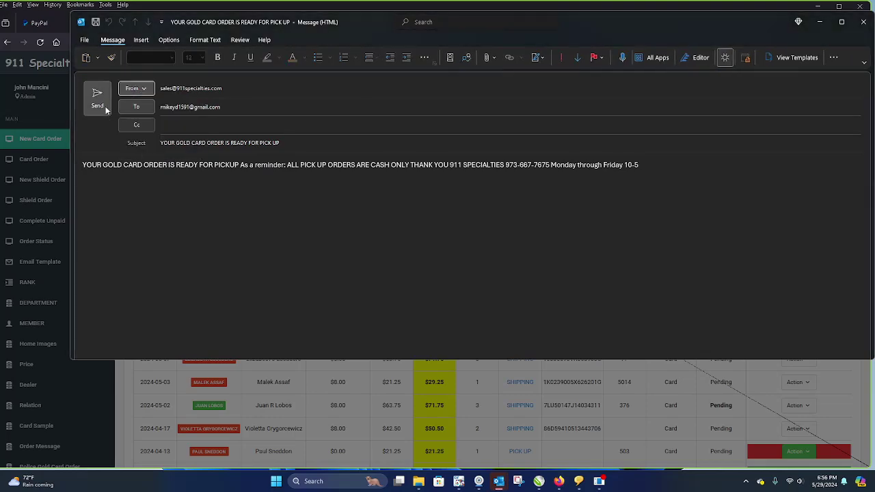
{"action": "left_click", "coordinate": [104, 108]}
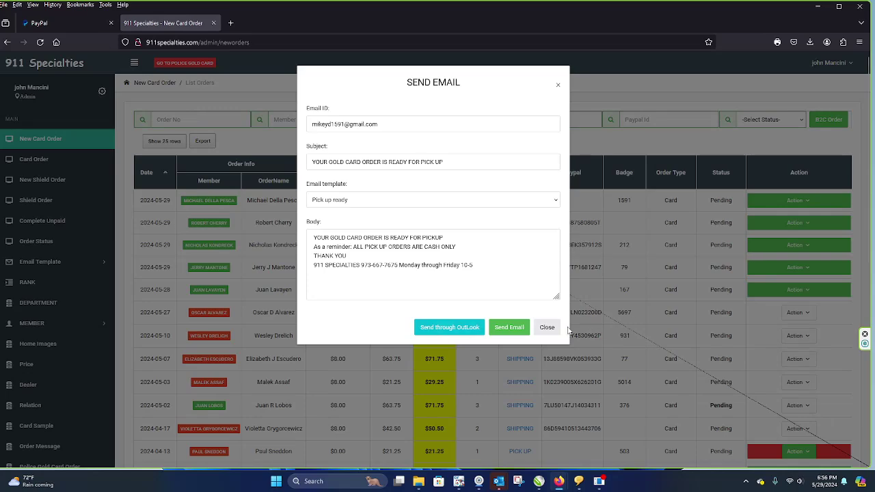
Close the email form and select the PayPal ID of the $29.25 shipping order.
{"action": "left_click", "coordinate": [547, 328]}
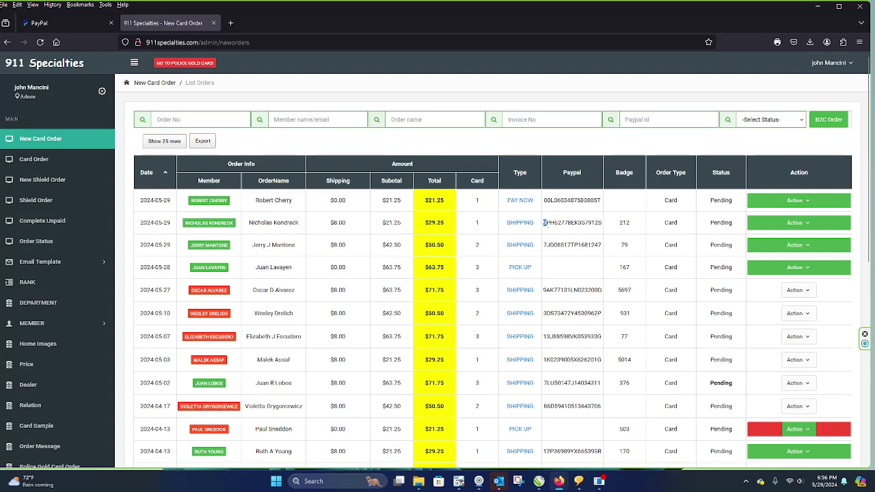
{"action": "left_click_drag", "start_coordinate": [544, 222], "coordinate": [603, 224]}
{"action": "key", "text": "ctrl+c"}
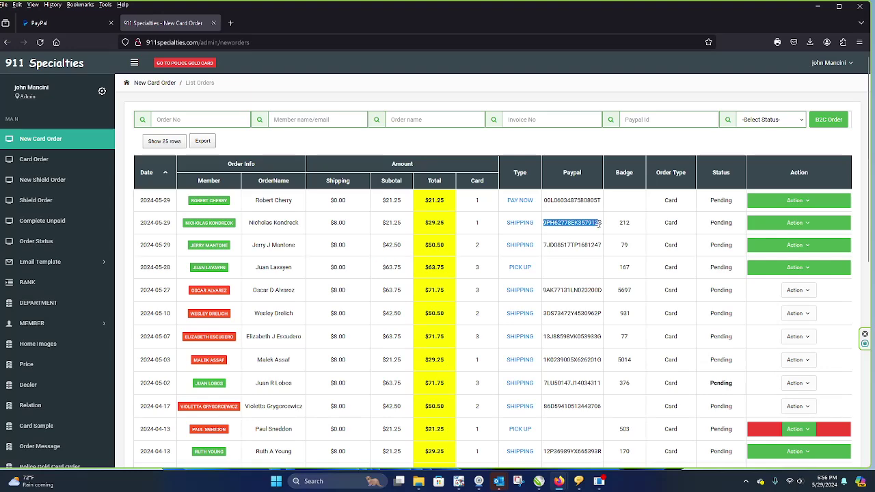
Search PayPal Shipping Center's pending orders for the copied transaction ID, retrying the page load.
{"action": "left_click", "coordinate": [67, 28]}
{"action": "left_click", "coordinate": [245, 303]}
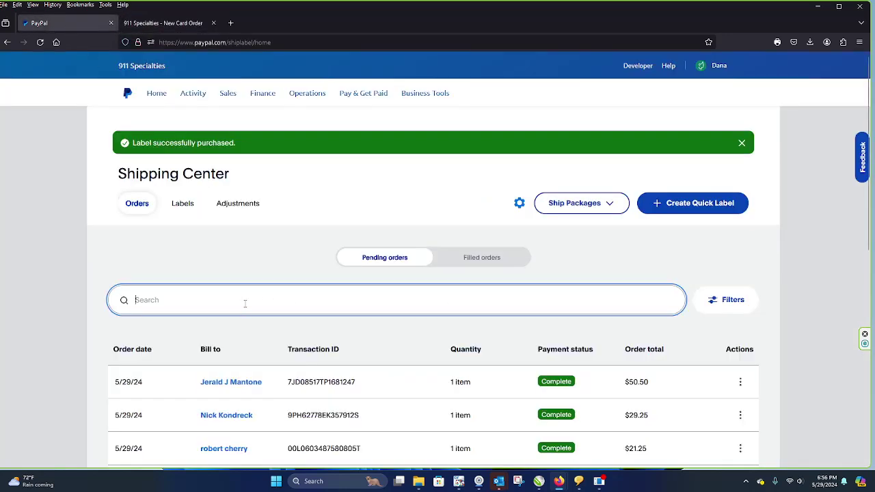
{"action": "key", "text": "ctrl+v"}
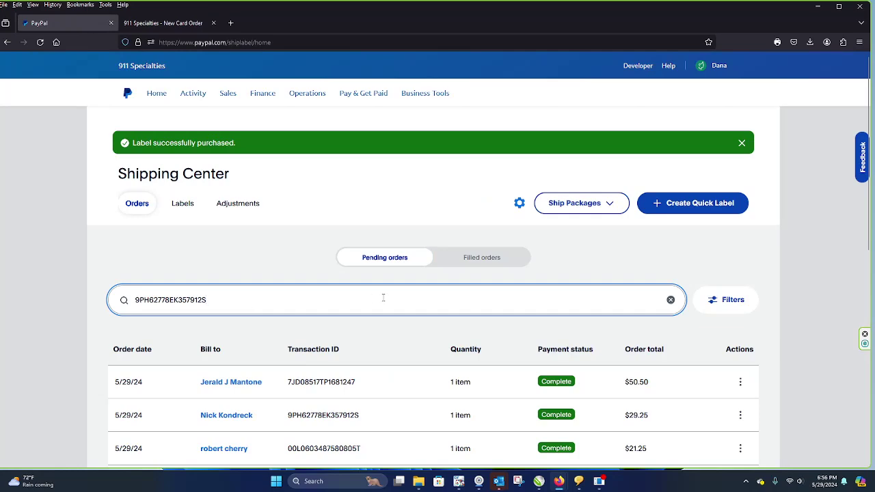
{"action": "key", "text": "Return"}
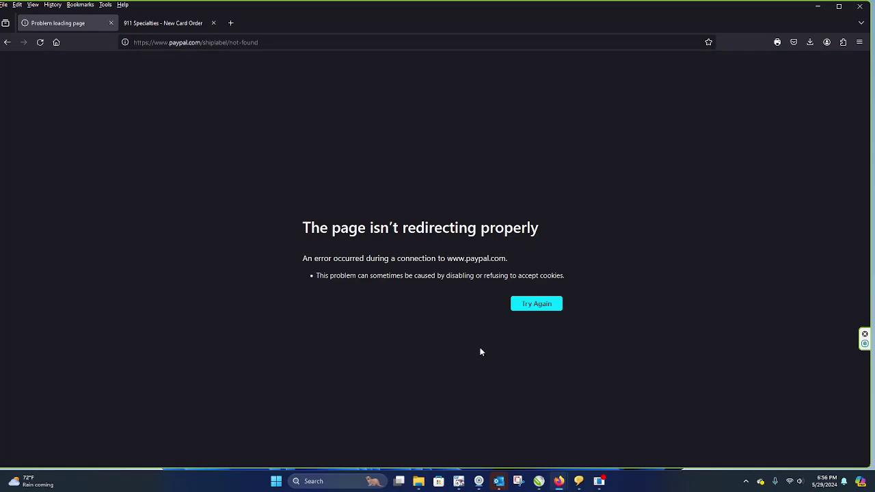
{"action": "left_click", "coordinate": [528, 306]}
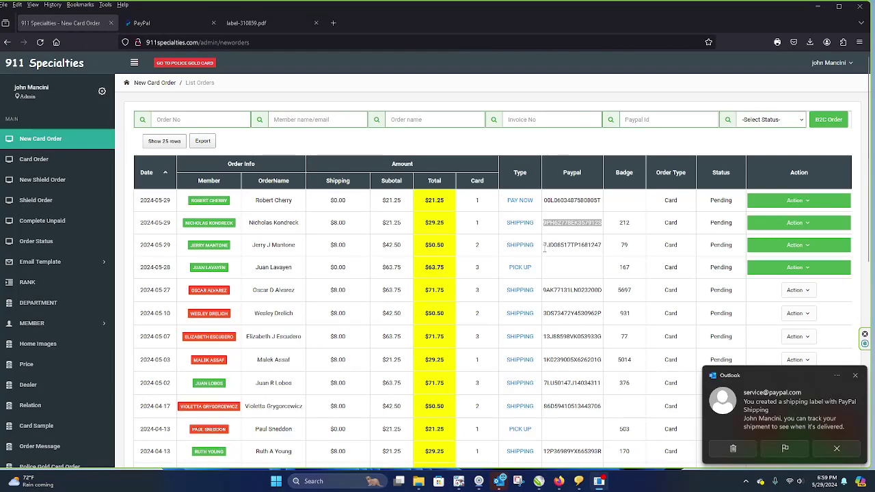
Select the $50.50 order's PayPal ID and dismiss PayPal's label-purchased confirmation.
{"action": "left_click_drag", "start_coordinate": [544, 246], "coordinate": [602, 246]}
{"action": "key", "text": "ctrl+c"}
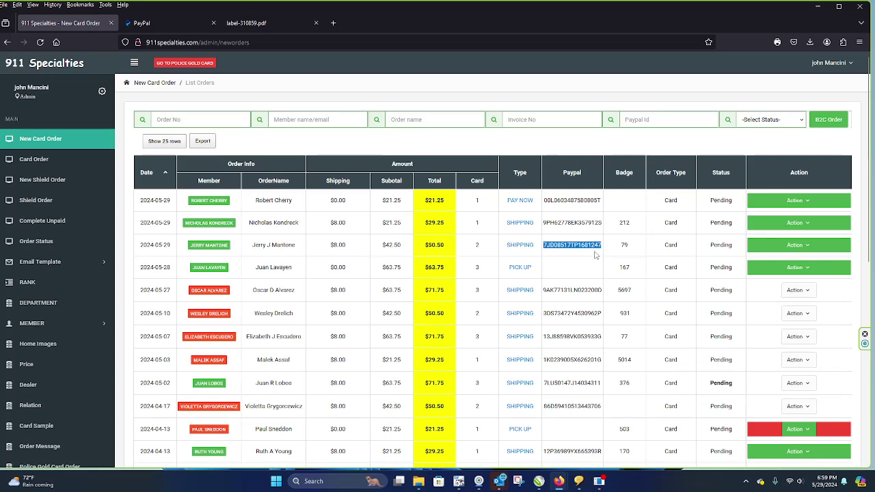
{"action": "left_click", "coordinate": [167, 27]}
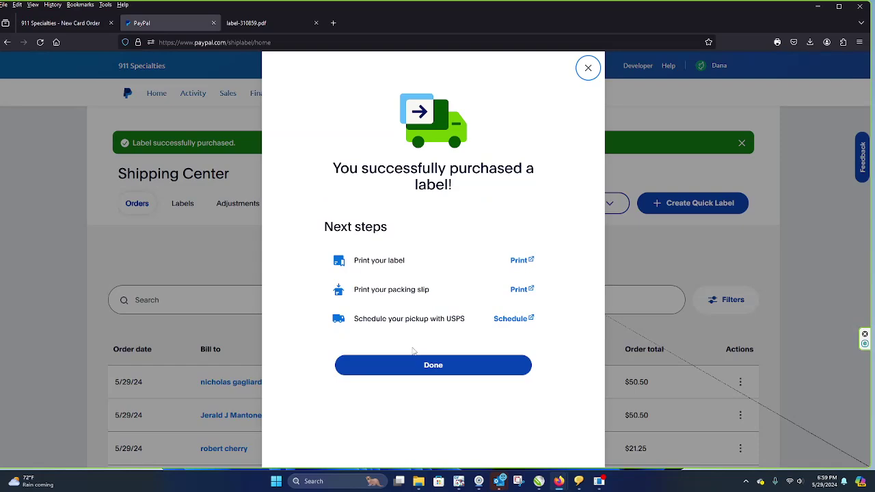
{"action": "left_click", "coordinate": [428, 364]}
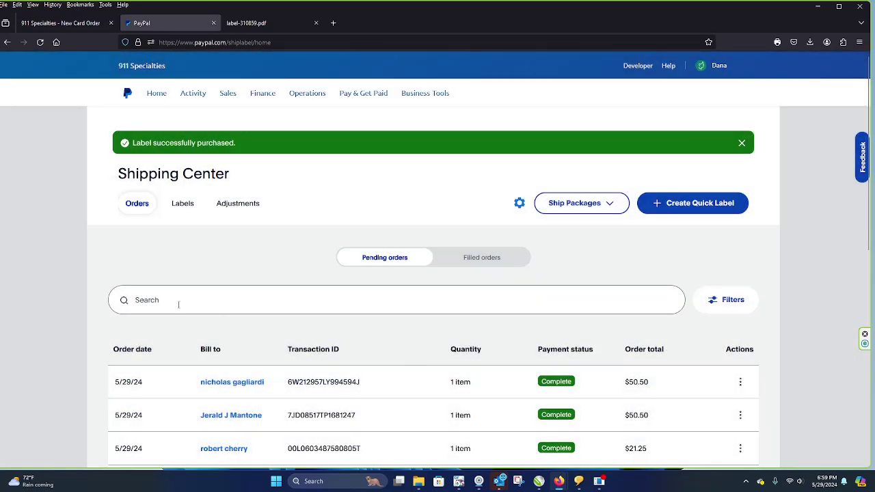
Search for that transaction ID and choose Buy a label on the found order.
{"action": "left_click", "coordinate": [179, 305]}
{"action": "key", "text": "ctrl+v"}
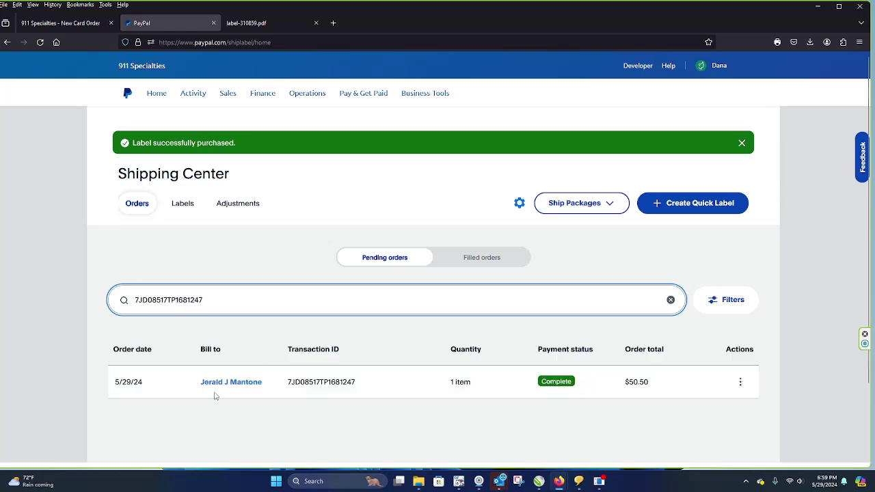
{"action": "left_click", "coordinate": [741, 383]}
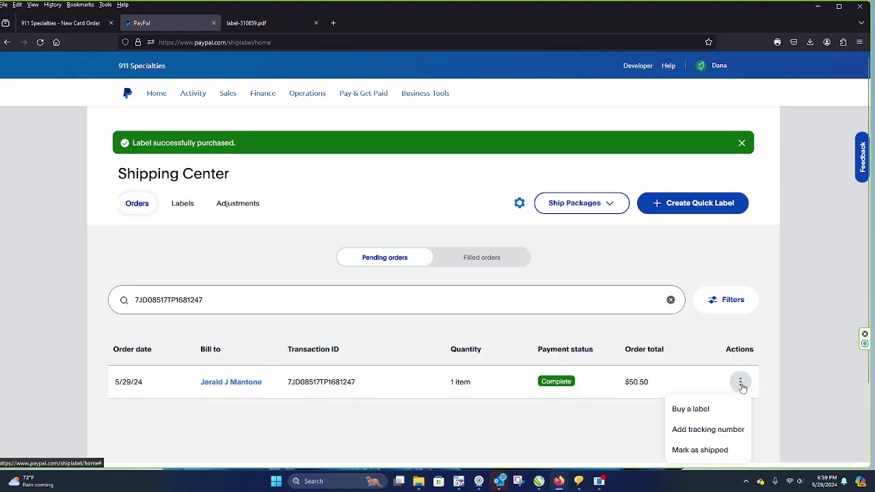
{"action": "left_click", "coordinate": [694, 409]}
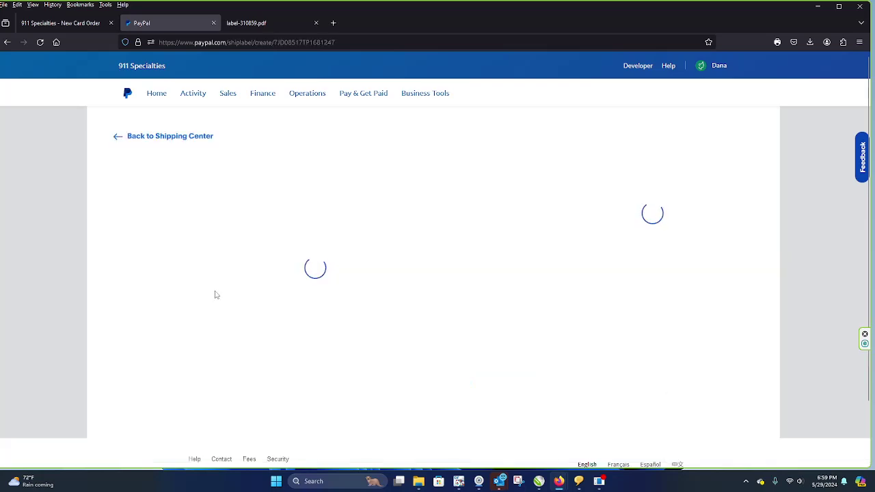
Choose padded envelope as the package type.
{"action": "scroll", "coordinate": [178, 270], "scroll_direction": "down", "scroll_amount": 1}
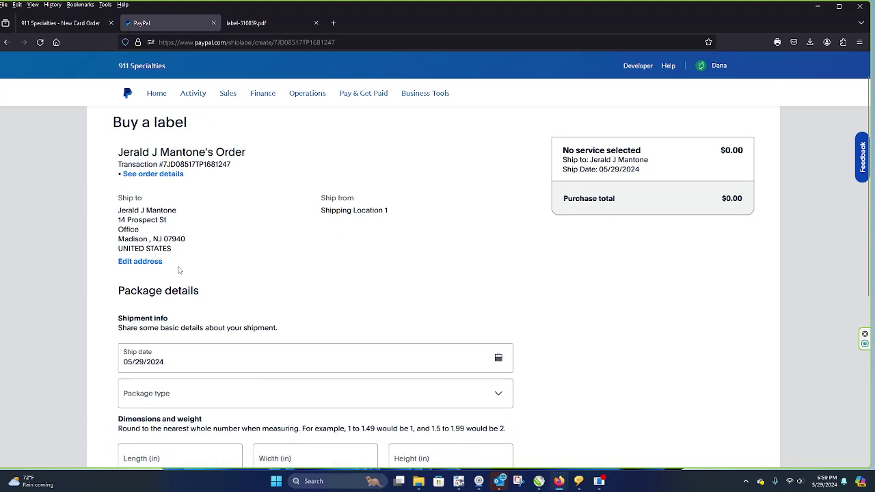
{"action": "scroll", "coordinate": [178, 270], "scroll_direction": "down", "scroll_amount": 3}
{"action": "left_click", "coordinate": [162, 291]}
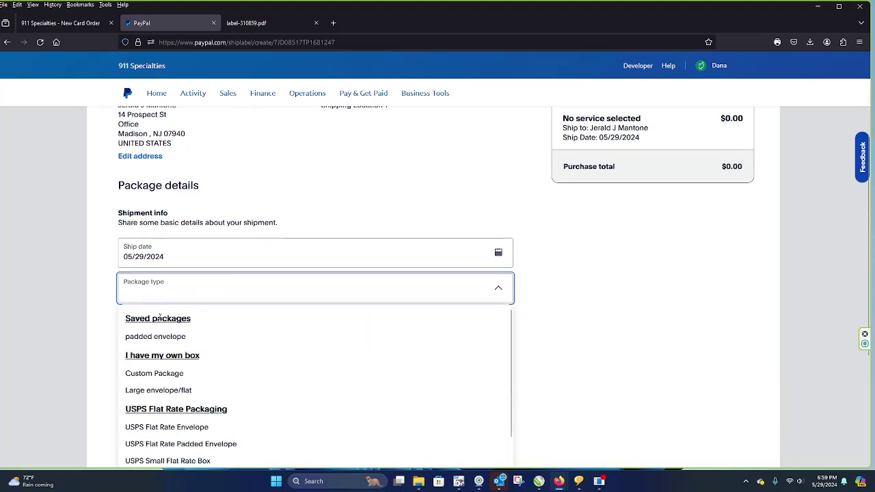
{"action": "left_click", "coordinate": [156, 338]}
{"action": "scroll", "coordinate": [214, 347], "scroll_direction": "down", "scroll_amount": 4}
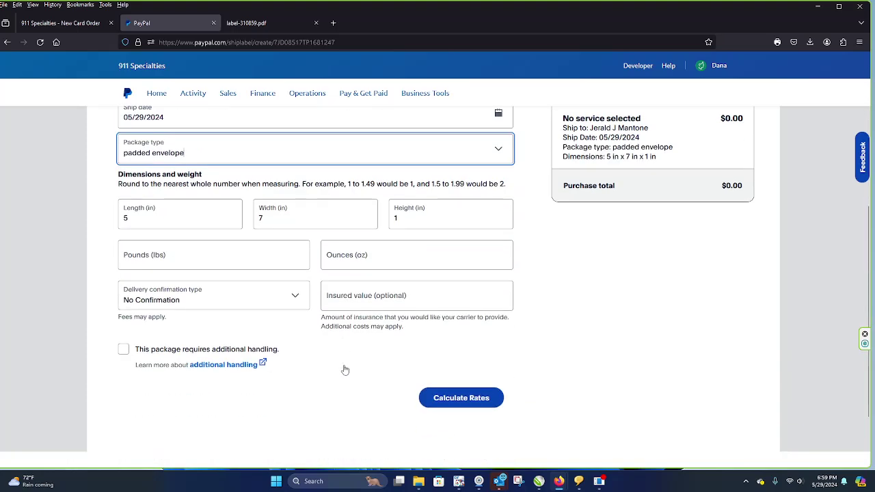
Enter a 3 oz weight, calculate rates, and accept the recommended delivery address.
{"action": "left_click", "coordinate": [350, 256]}
{"action": "type", "text": "3"}
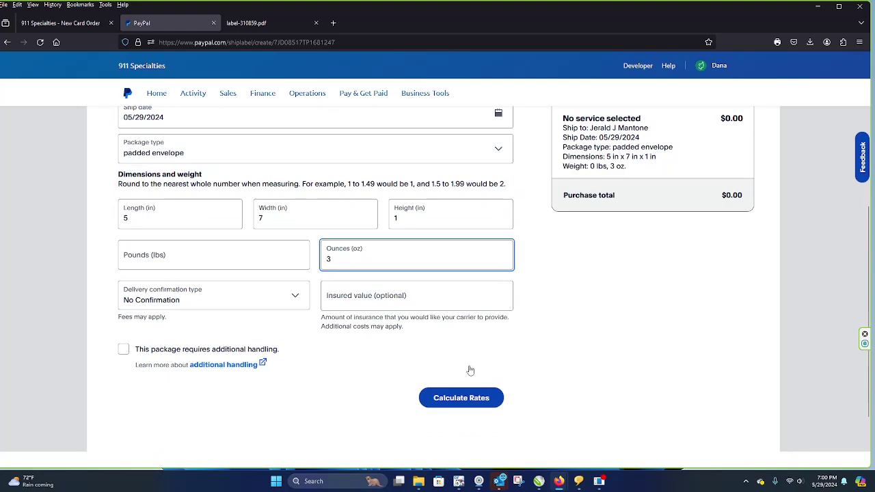
{"action": "left_click", "coordinate": [453, 402]}
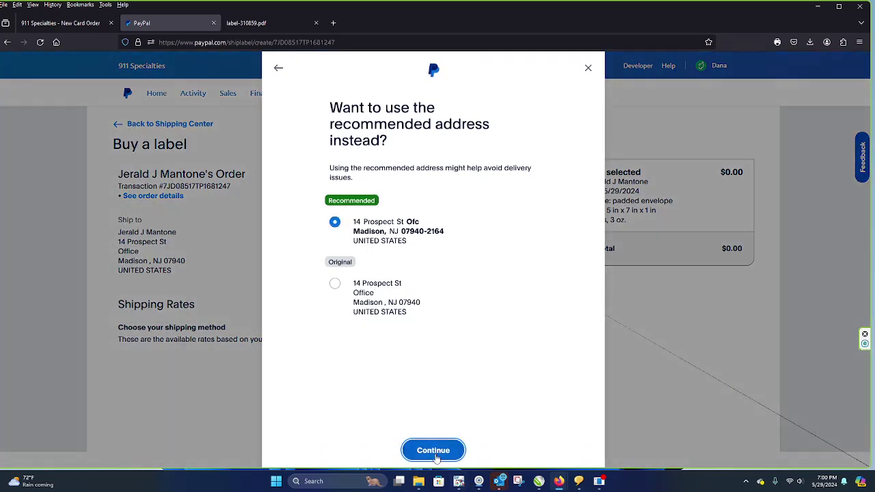
{"action": "left_click", "coordinate": [437, 455]}
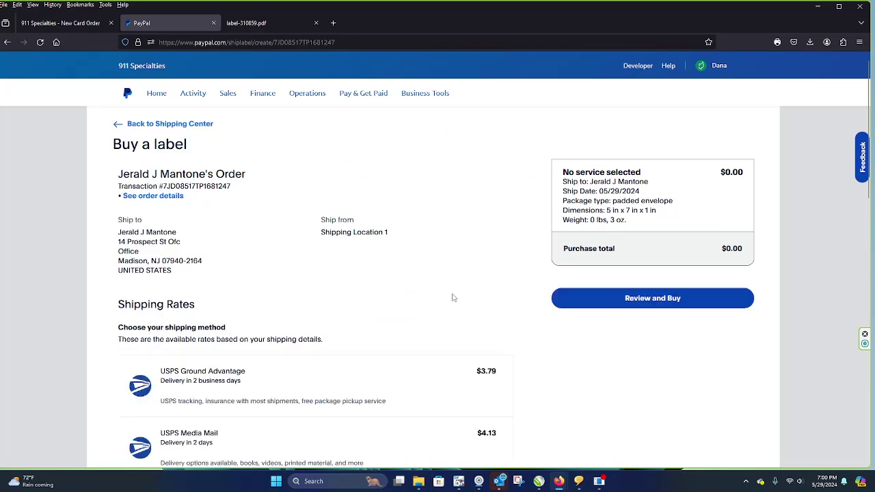
Select USPS Ground Advantage at $3.79 and confirm payment from the PayPal balance.
{"action": "scroll", "coordinate": [367, 322], "scroll_direction": "down", "scroll_amount": 3}
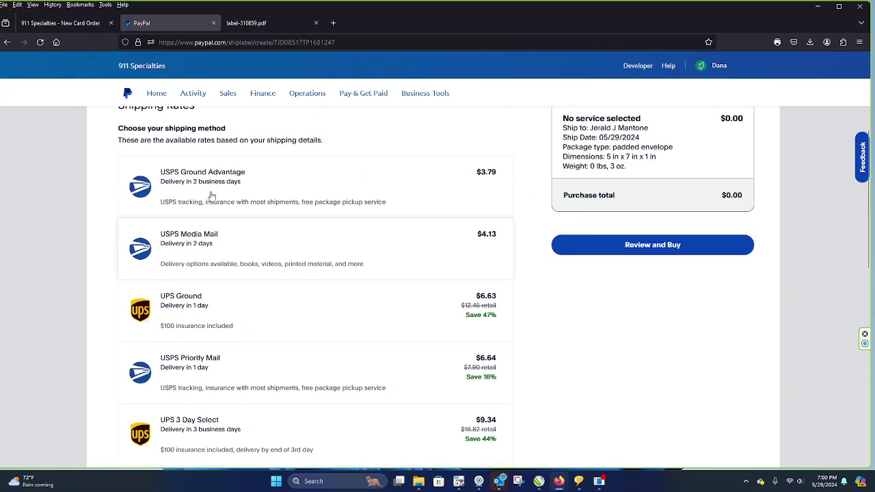
{"action": "left_click", "coordinate": [220, 177]}
{"action": "left_click", "coordinate": [601, 245]}
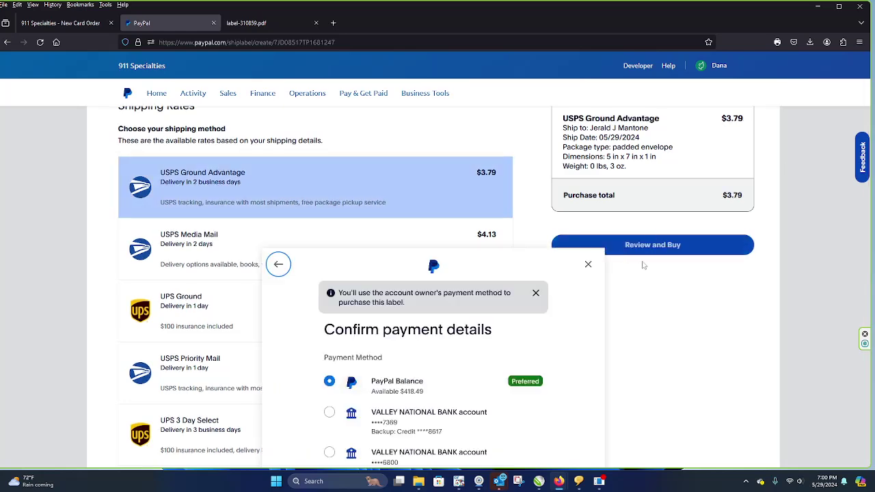
{"action": "scroll", "coordinate": [412, 346], "scroll_direction": "down", "scroll_amount": 2}
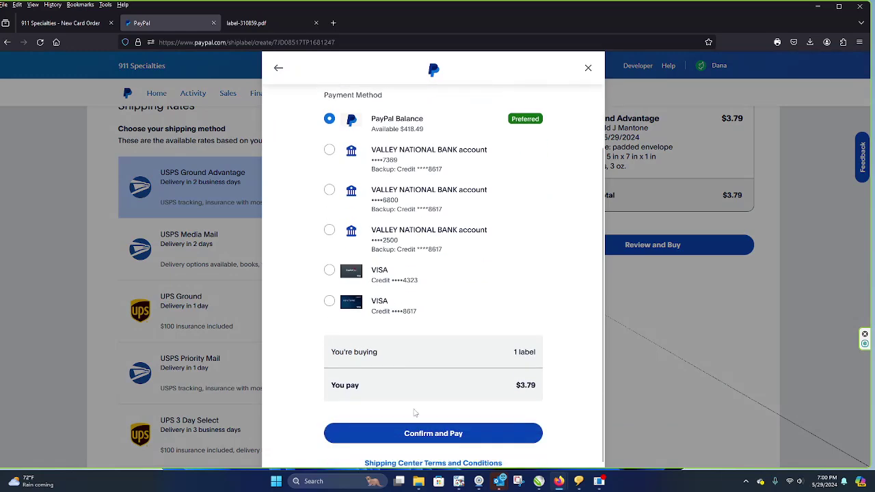
{"action": "left_click", "coordinate": [418, 432]}
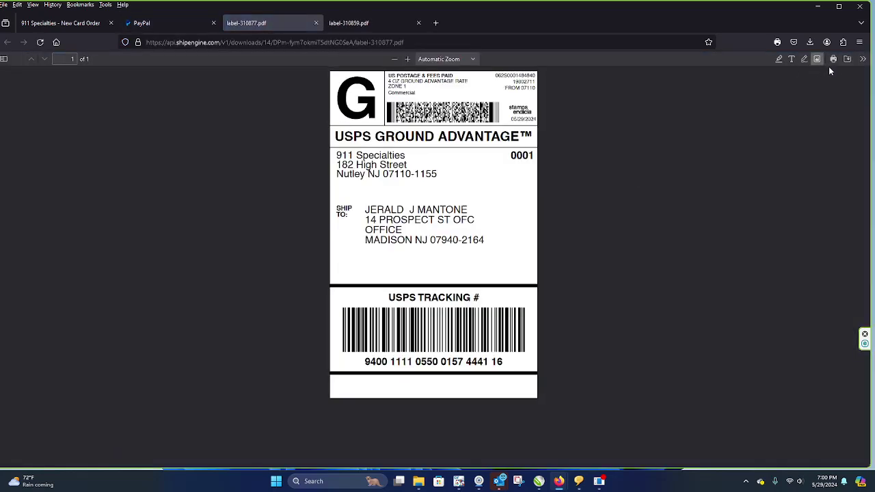
Print the label PDF to the 182_Dymo_Label printer.
{"action": "left_click", "coordinate": [833, 60]}
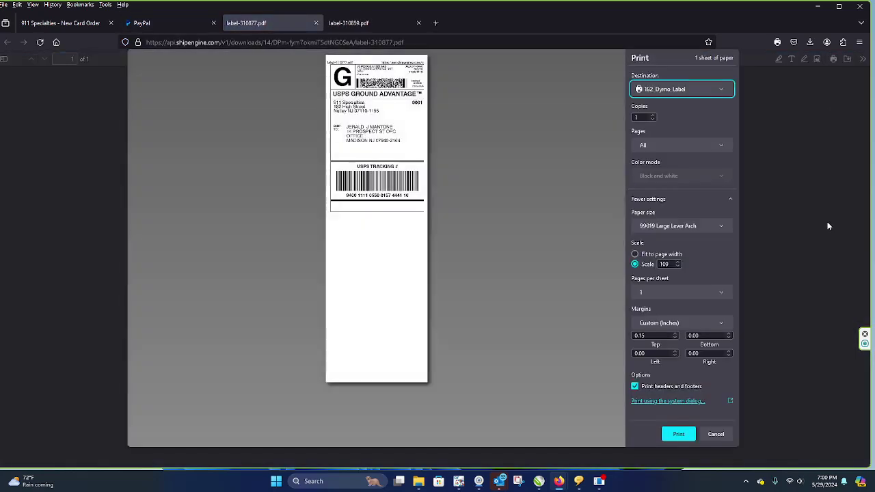
{"action": "left_click", "coordinate": [672, 433]}
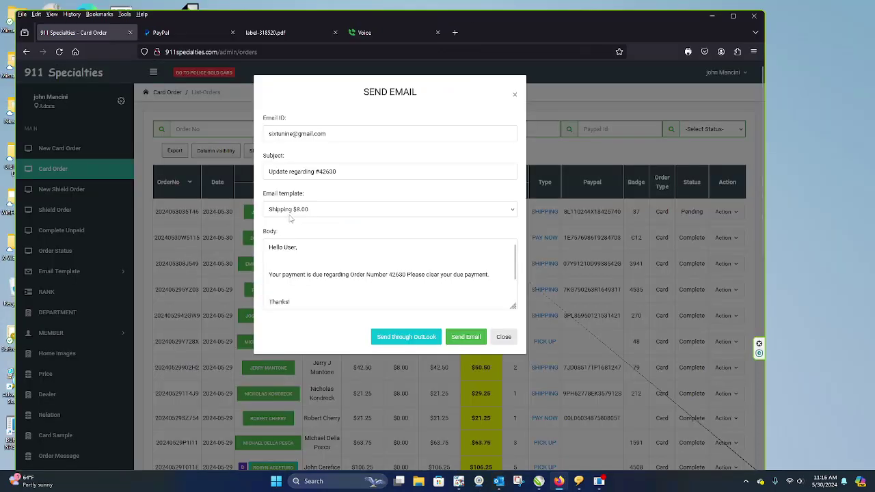
{"action": "left_click", "coordinate": [294, 209]}
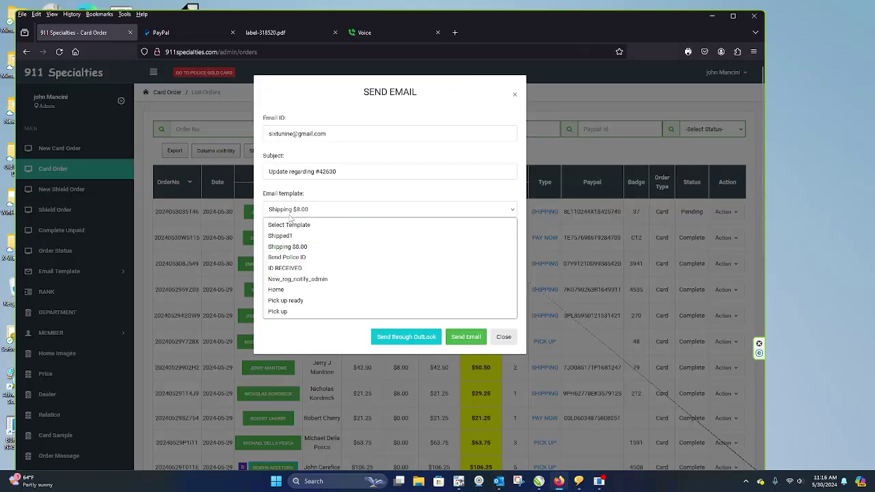
{"action": "left_click", "coordinate": [289, 313]}
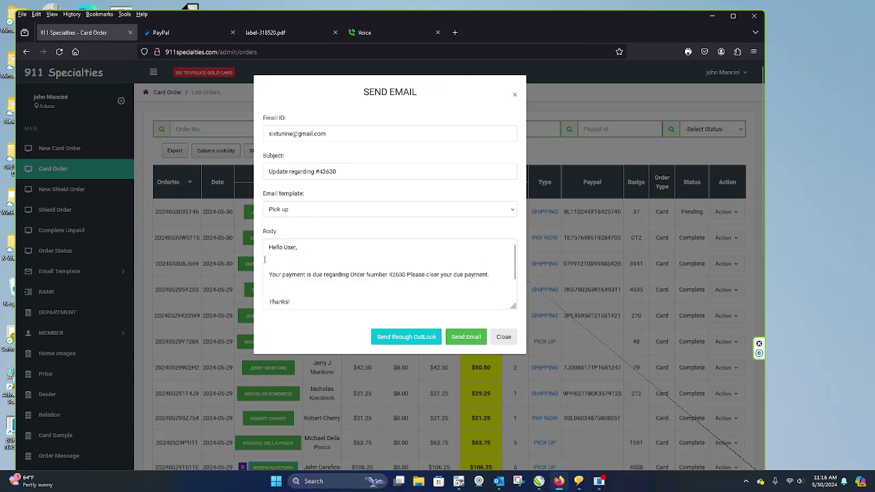
{"action": "left_click", "coordinate": [295, 214]}
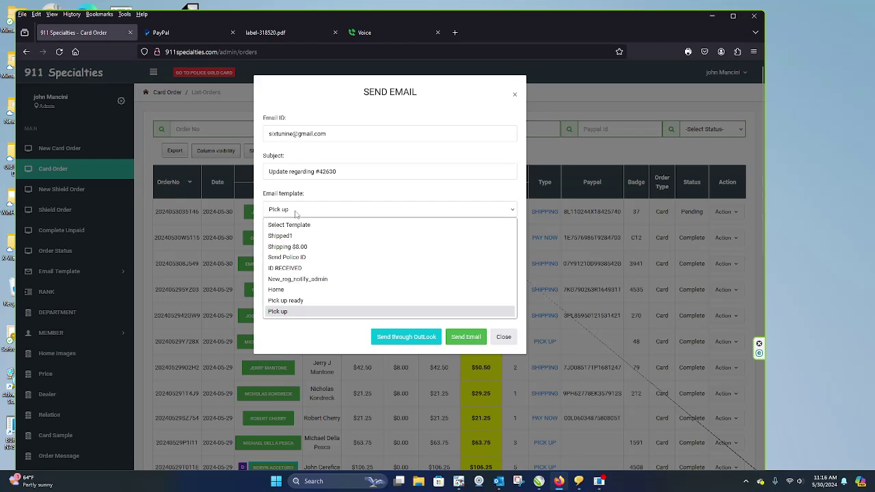
{"action": "left_click", "coordinate": [301, 304]}
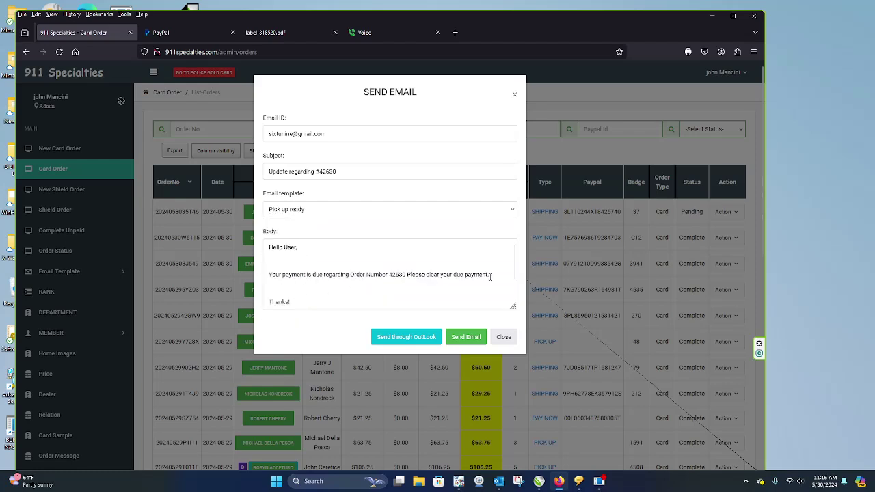
{"action": "left_click", "coordinate": [303, 213]}
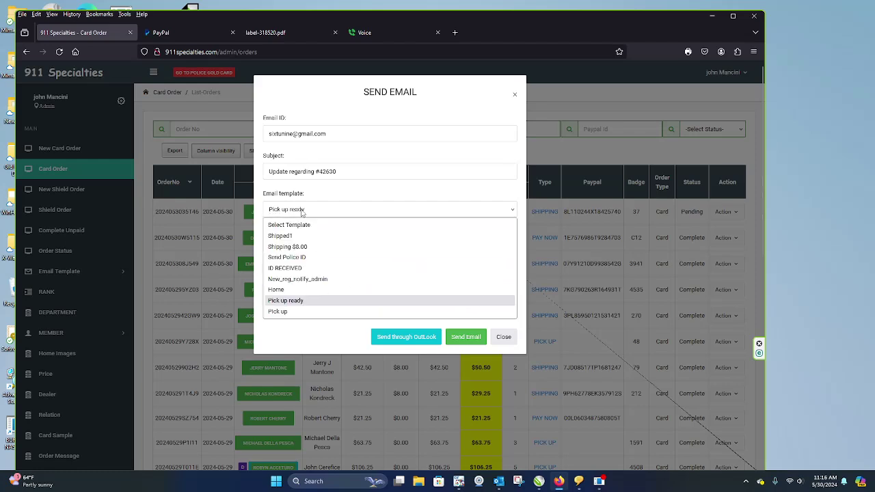
{"action": "left_click", "coordinate": [294, 294]}
{"action": "key", "text": "h"}
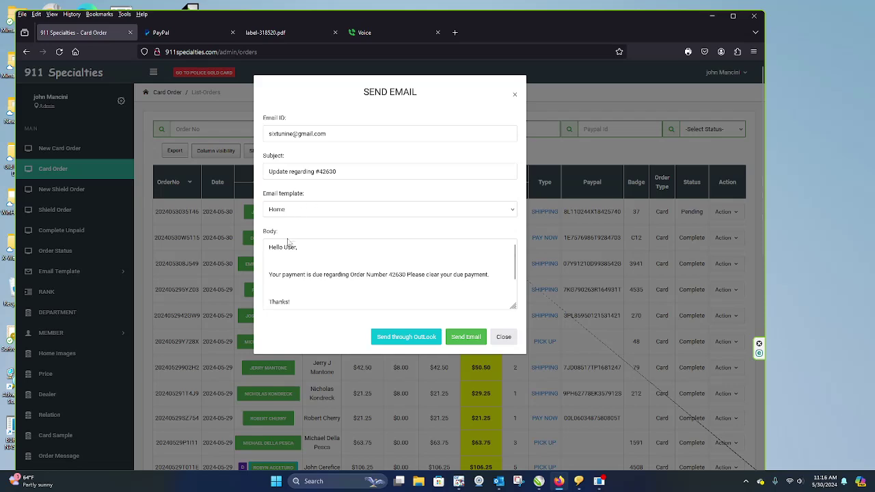
{"action": "left_click", "coordinate": [303, 212]}
{"action": "left_click", "coordinate": [307, 237]}
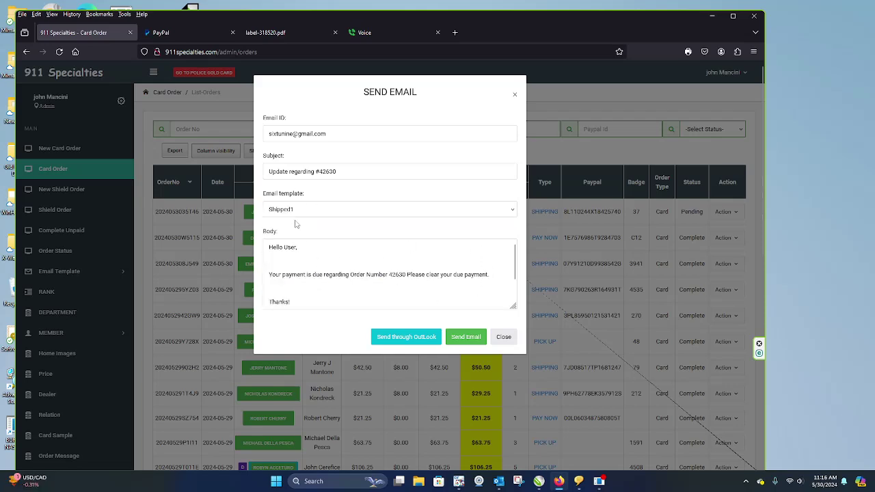
{"action": "left_click", "coordinate": [299, 214]}
{"action": "left_click", "coordinate": [306, 248]}
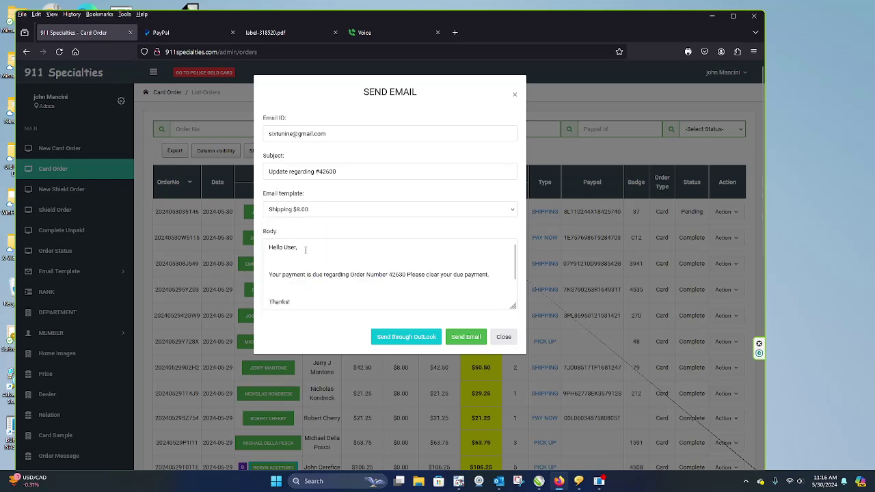